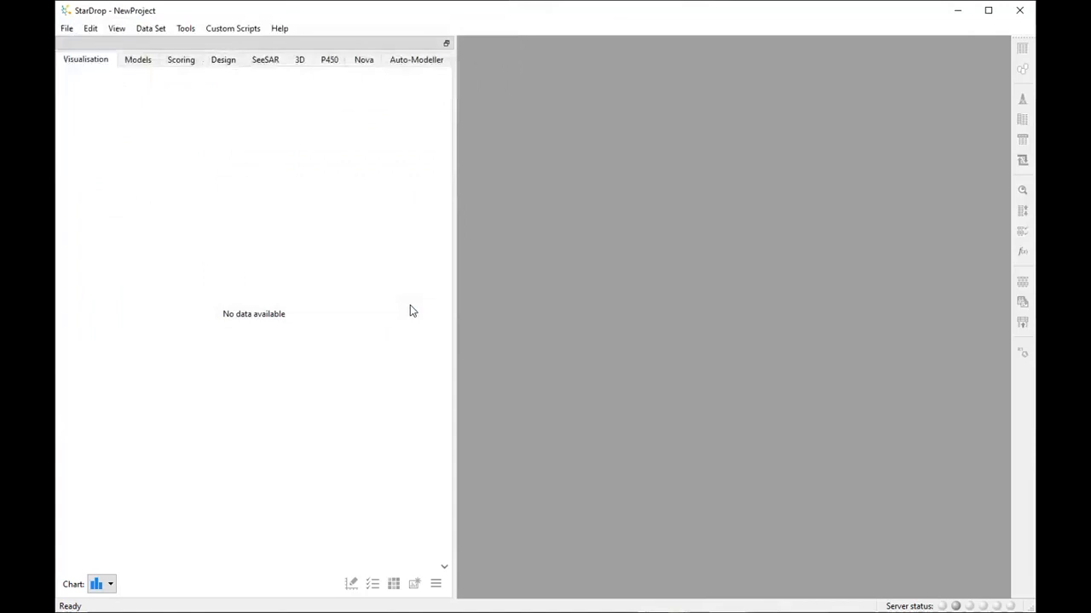
Step: Show the available QSAR models and expand the Custom group to view the Inspyra DPP models
click(141, 63)
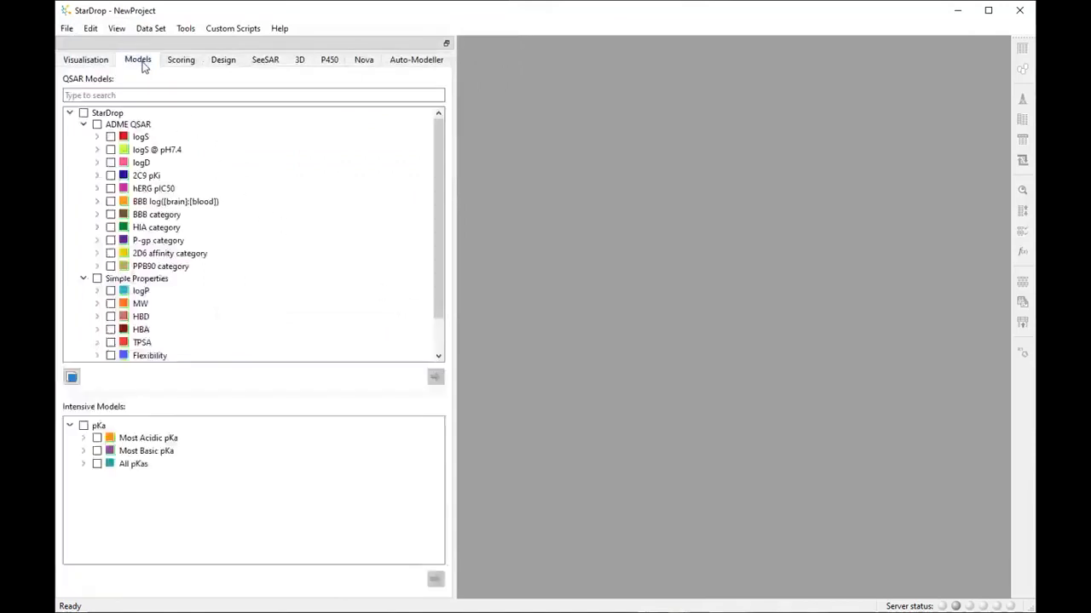
drag(444, 202, 440, 236)
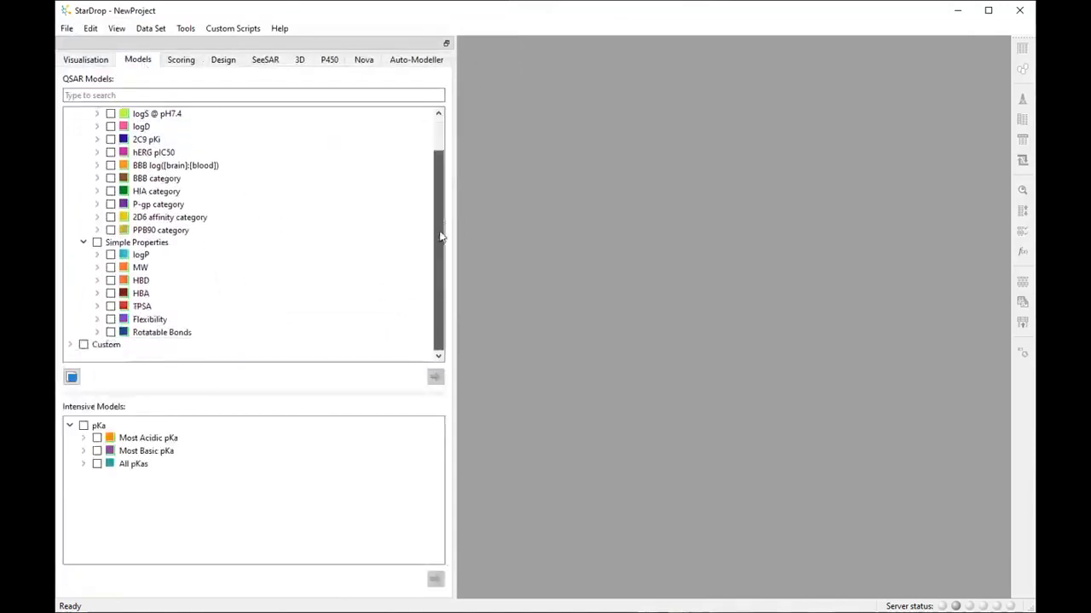
click(70, 344)
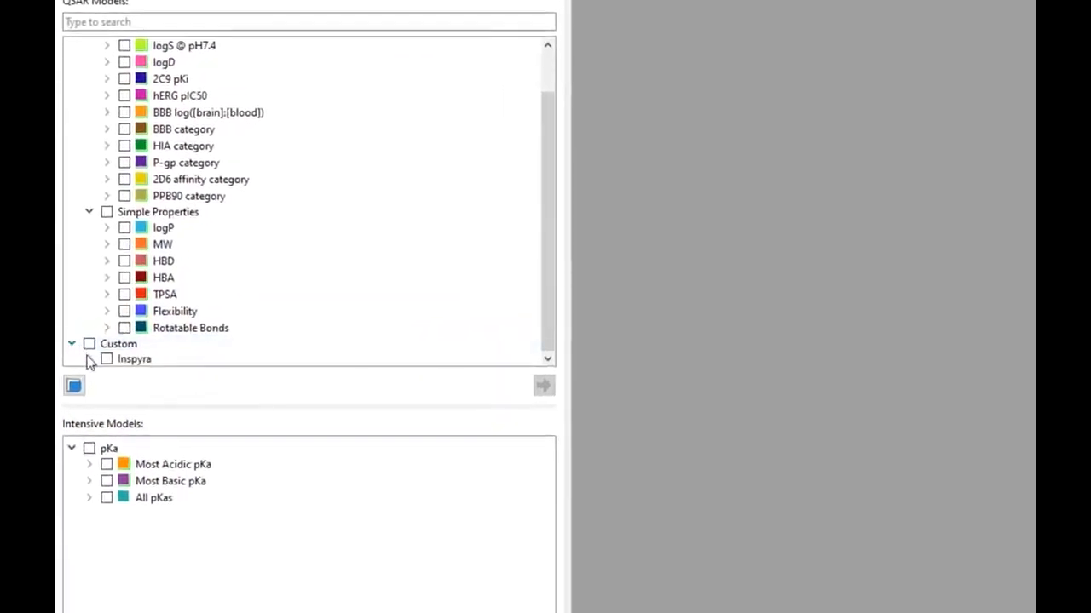
drag(546, 290, 547, 365)
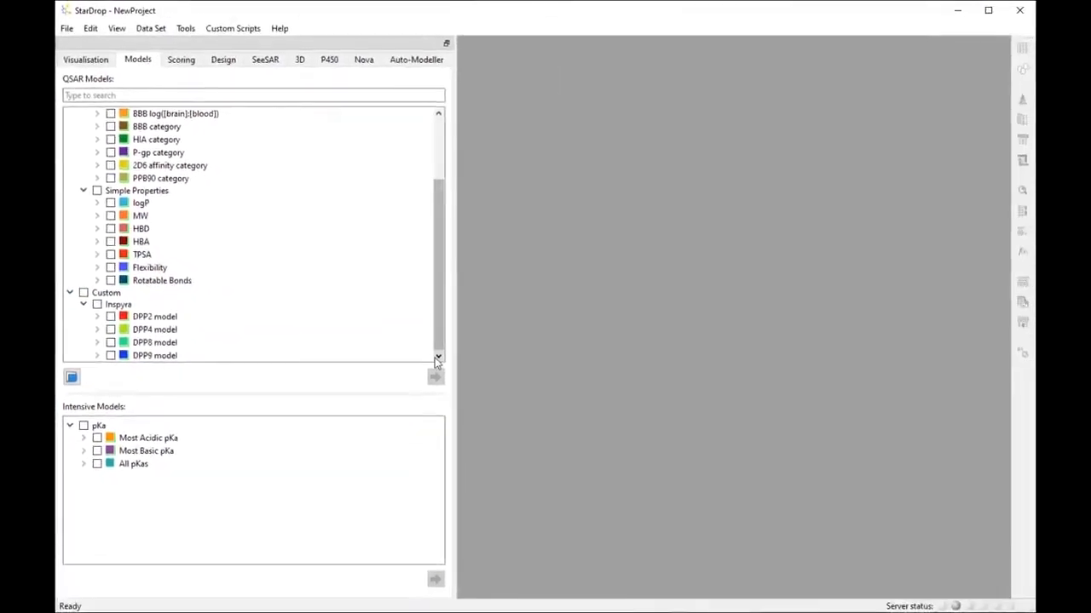
Step: Open DPP4 project.sdproj from the Inspyra folder and review the DPP4 Series data set's columns through to the DPP9 model
click(66, 29)
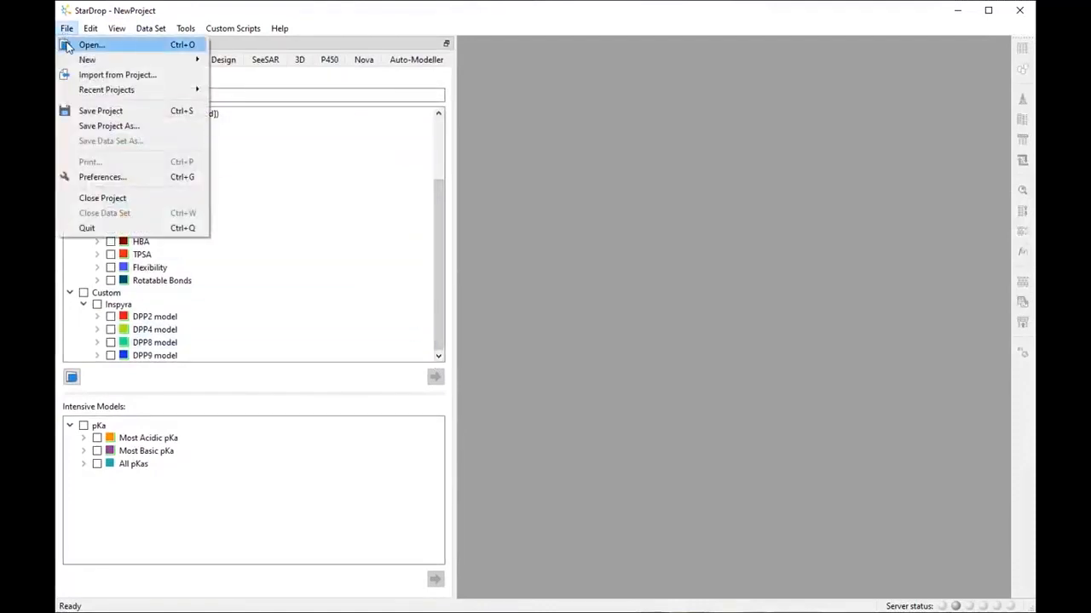
click(68, 46)
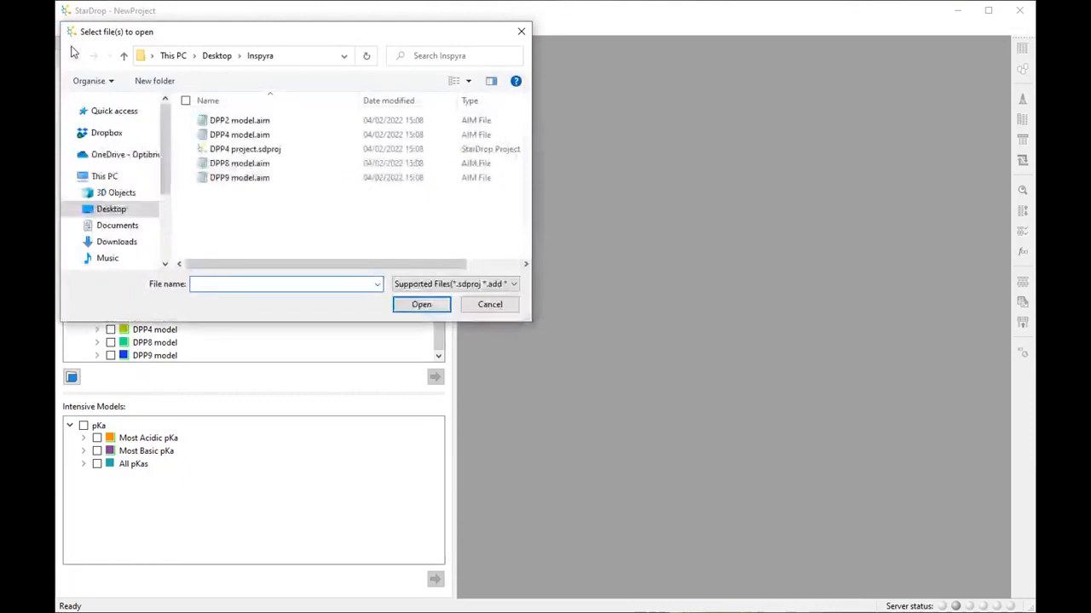
click(189, 151)
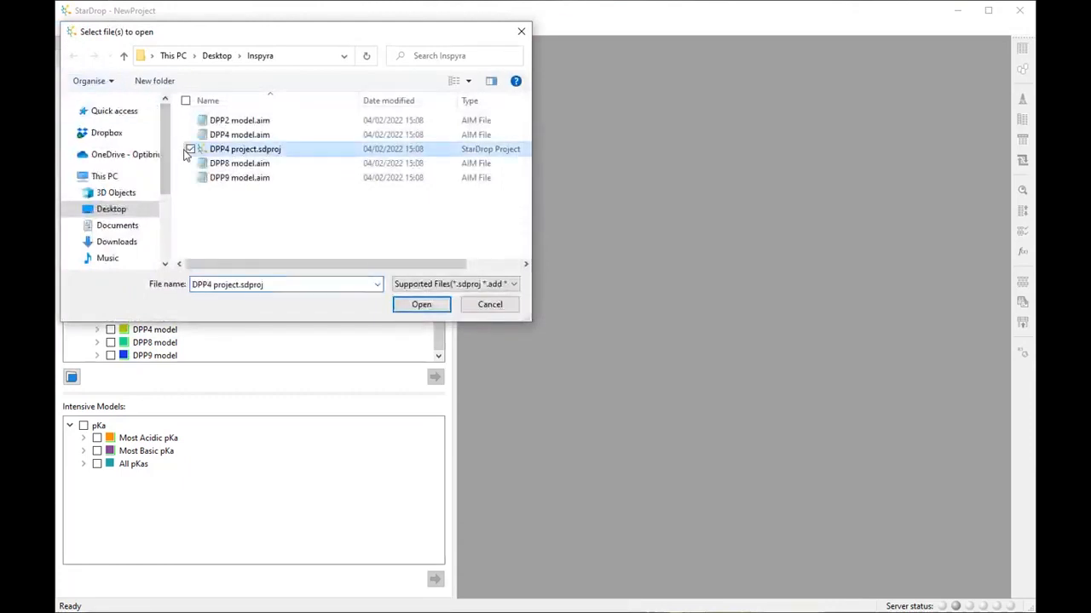
click(410, 303)
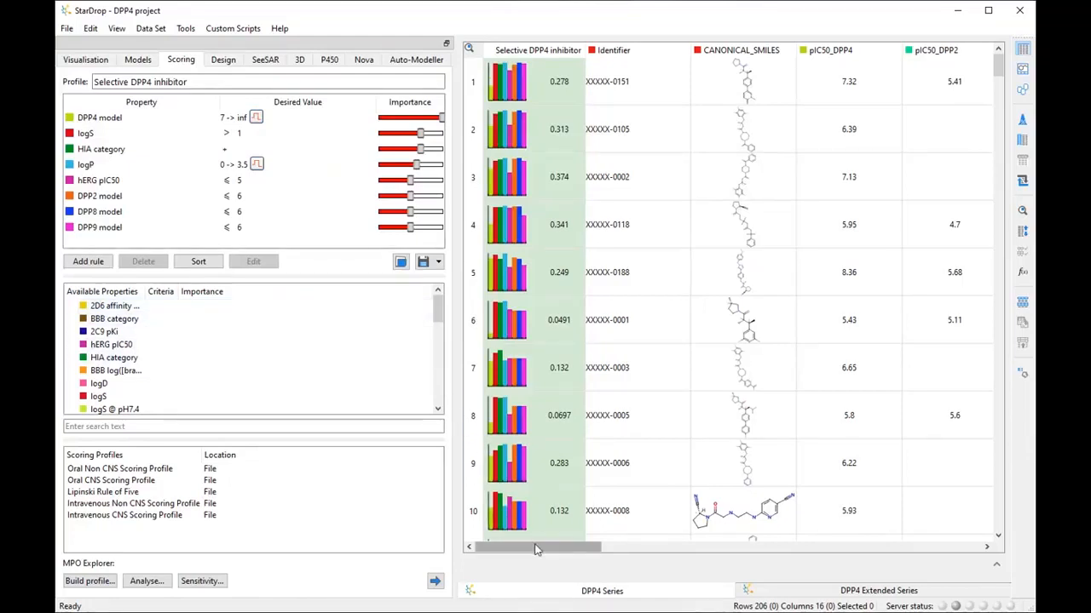
drag(553, 547, 898, 554)
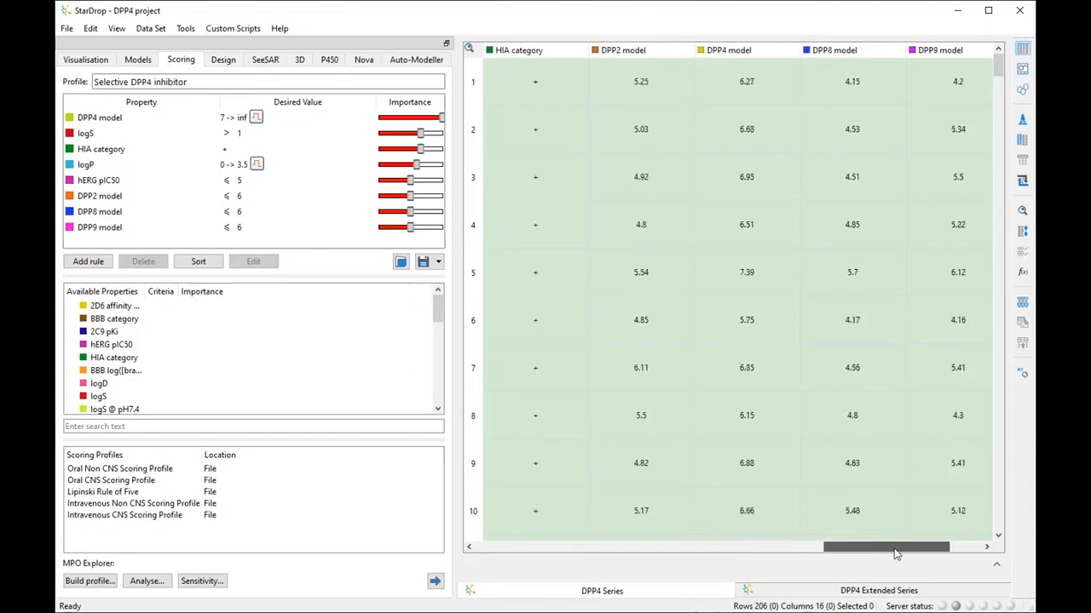
drag(898, 554, 521, 558)
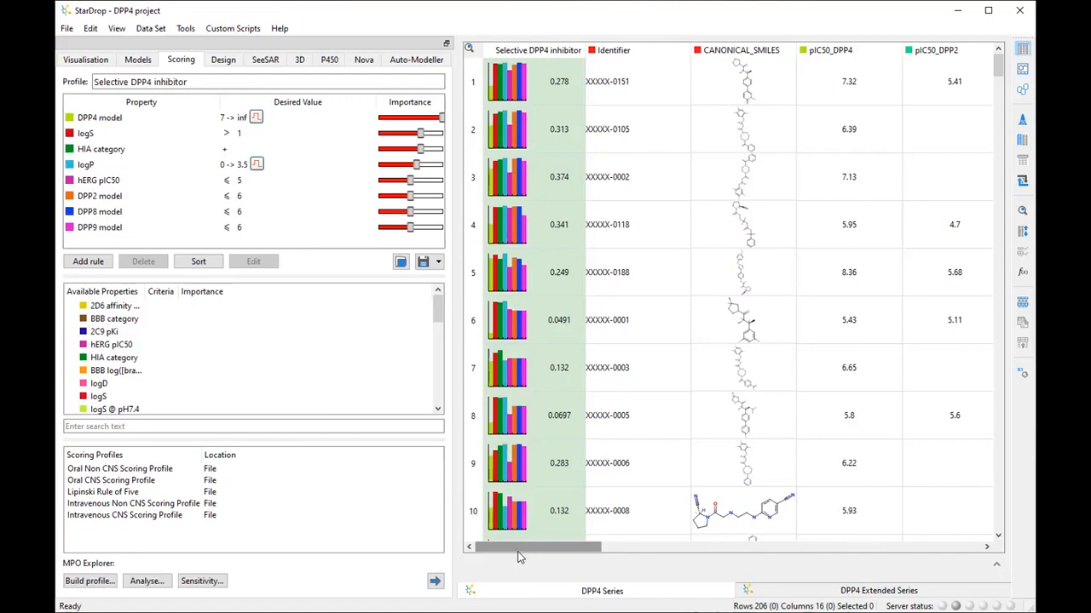
Step: Expand the compound ideas for the DPP4 Series and rate the third idea and its successive replacements as dislike, ignore and like
click(997, 566)
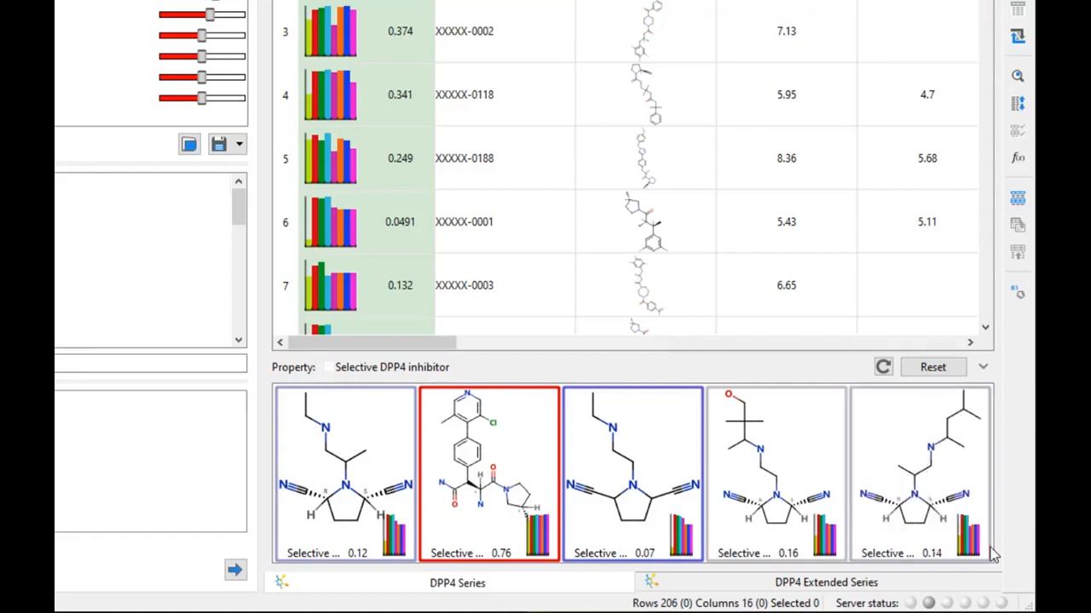
mouse_move(439, 547)
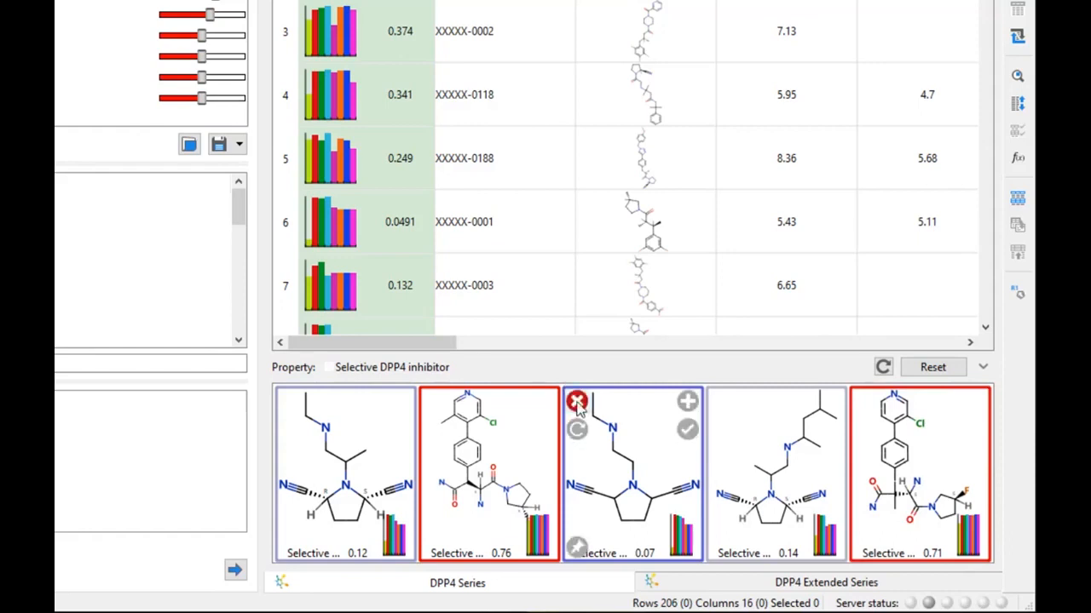
click(576, 403)
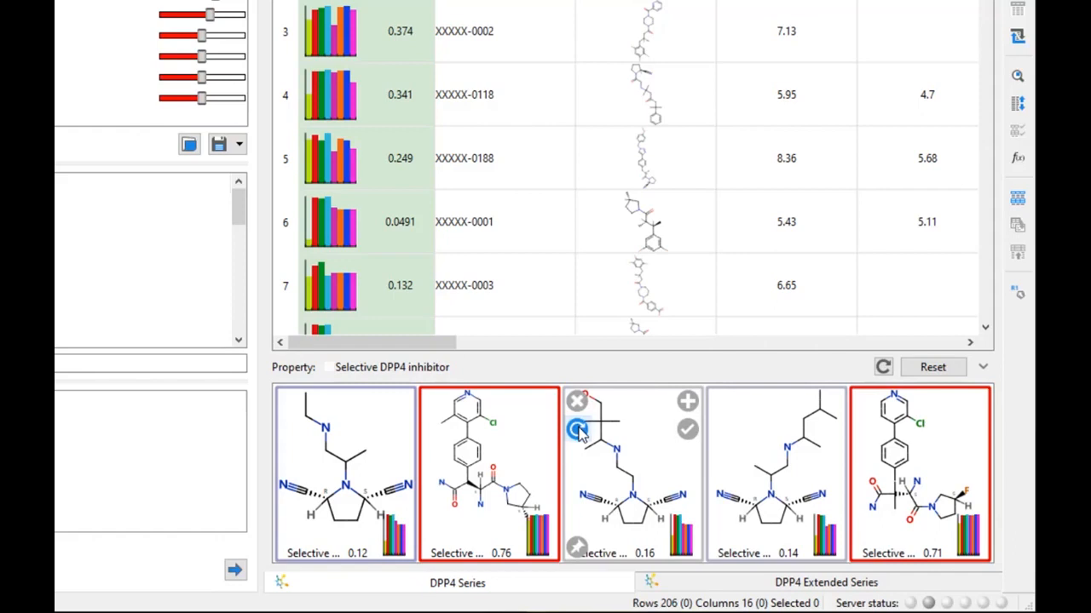
click(576, 430)
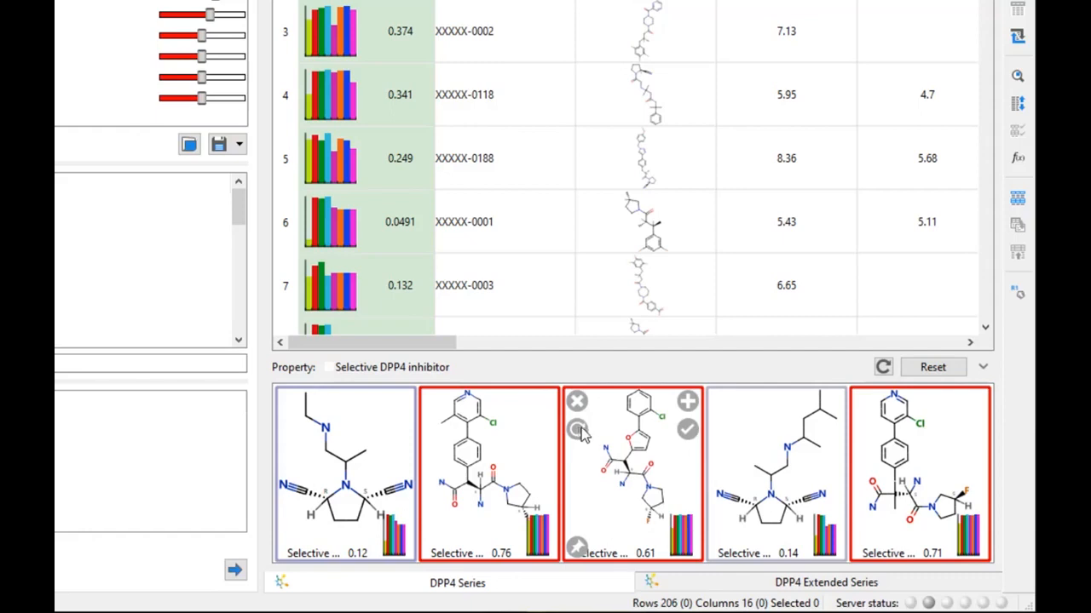
click(686, 432)
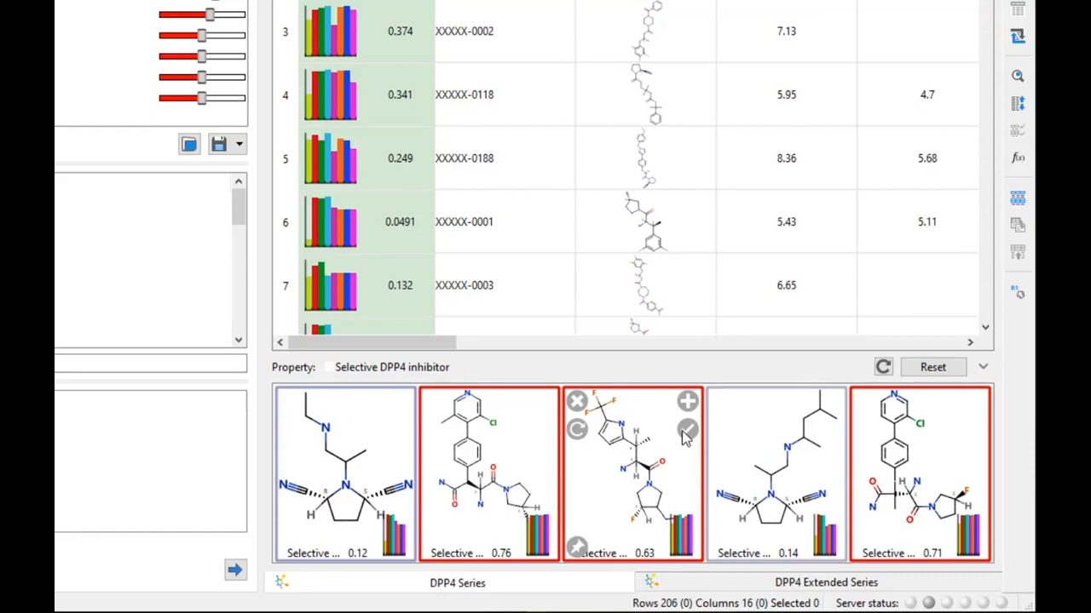
Step: Like the second idea, add its replacement to the data set, and like the suggestion that follows it
mouse_move(542, 435)
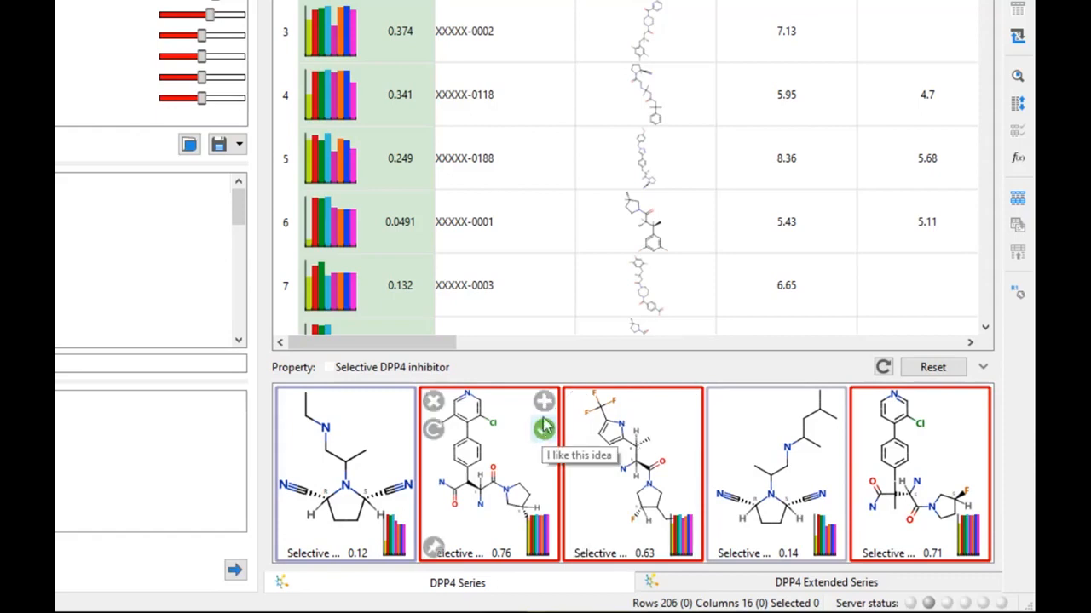
click(543, 428)
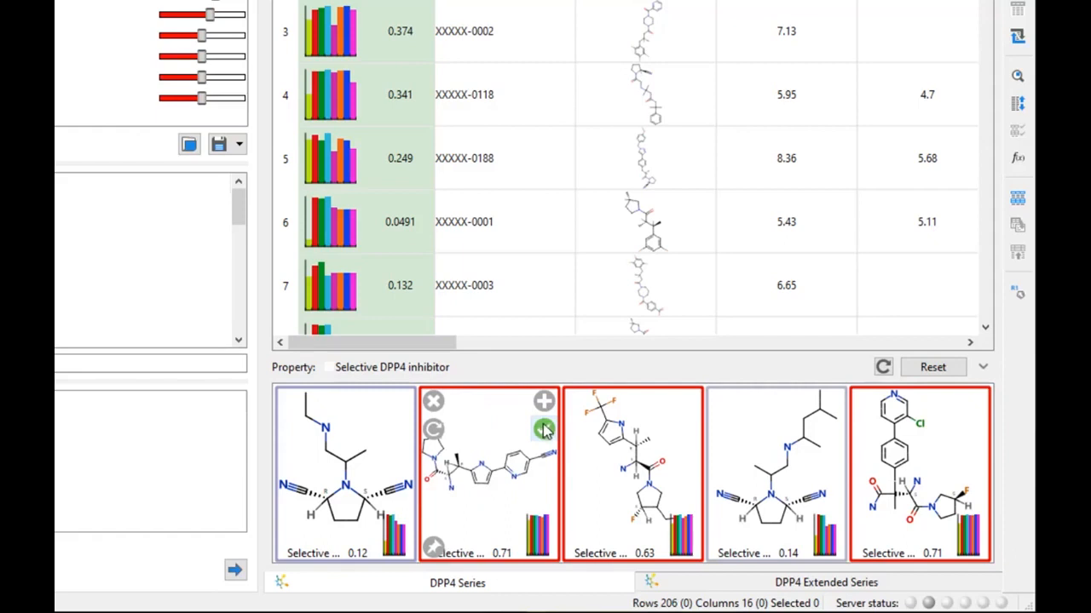
click(544, 402)
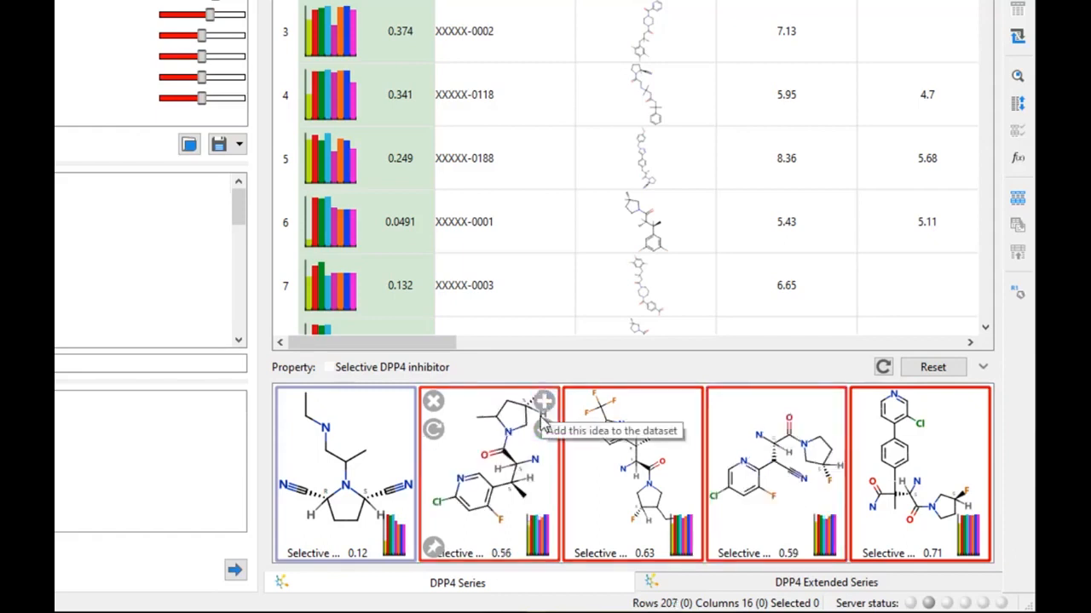
click(543, 430)
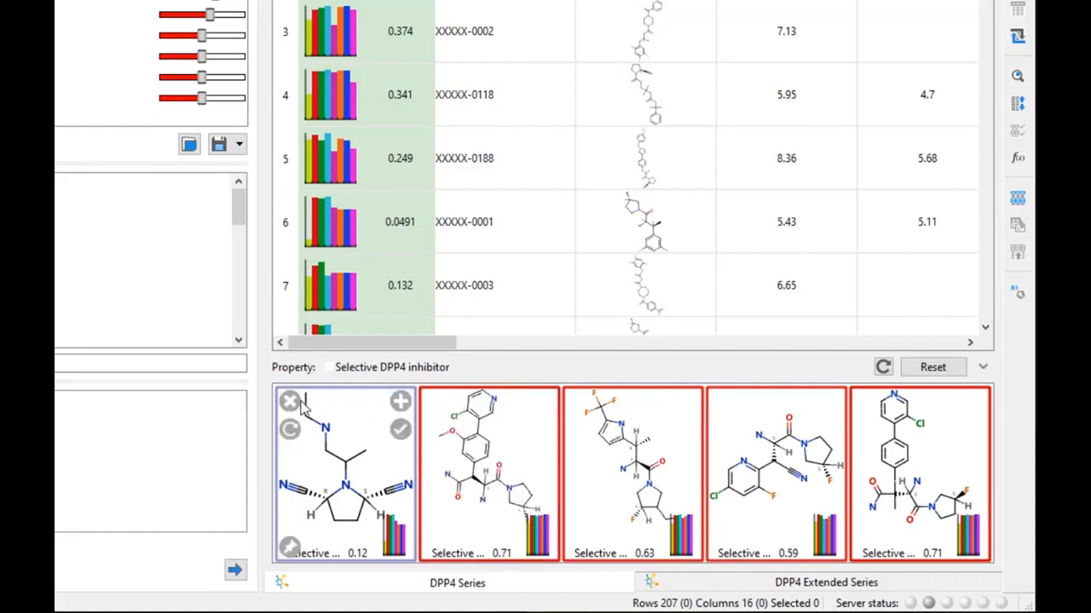
Step: Dislike the first idea, the dinitrile pyrrolidine, and collapse the compound ideas
click(291, 403)
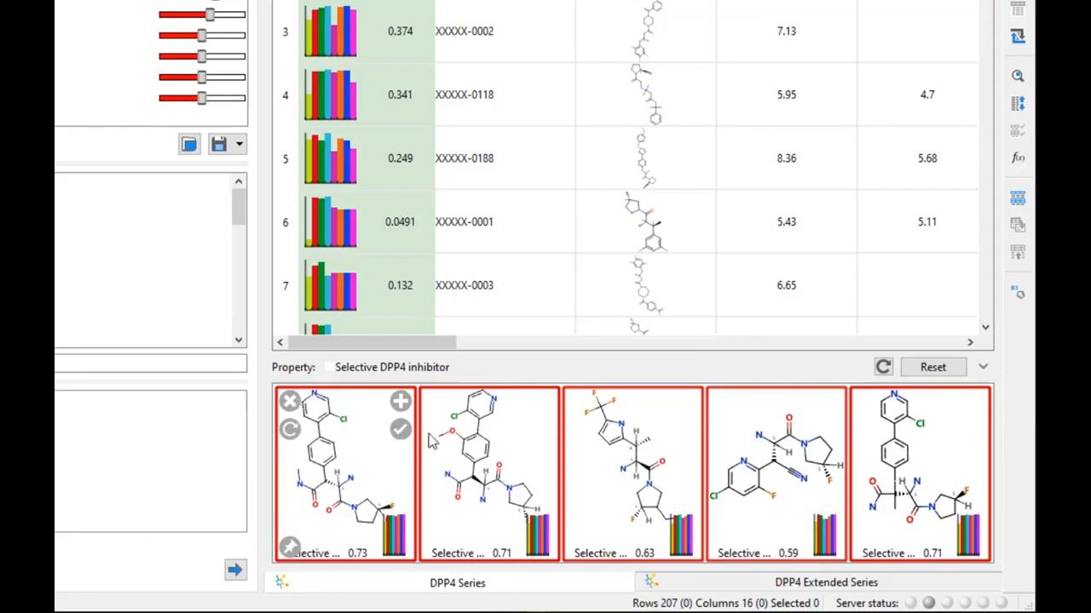
click(982, 369)
click(983, 371)
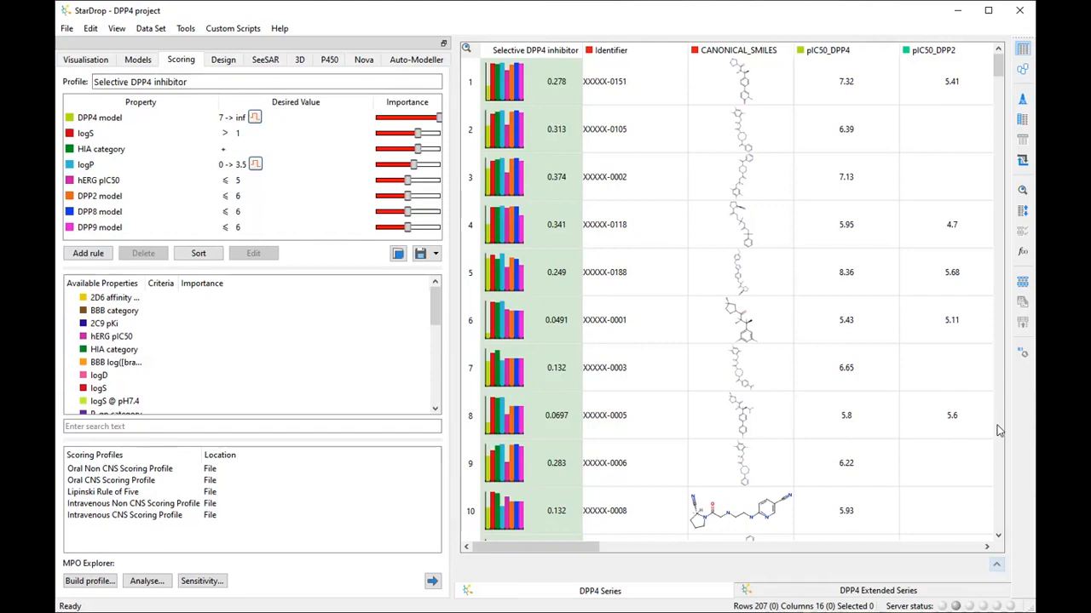
Step: Load compound XXXXX-0188 into the molecule designer and set the design property to hERG pIC50
click(220, 61)
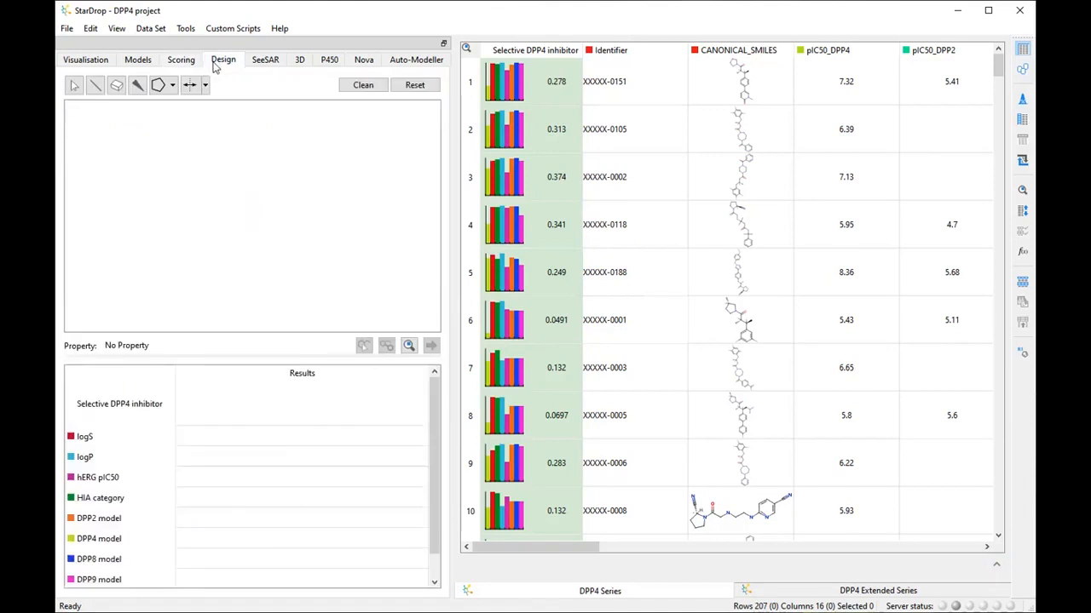
click(479, 276)
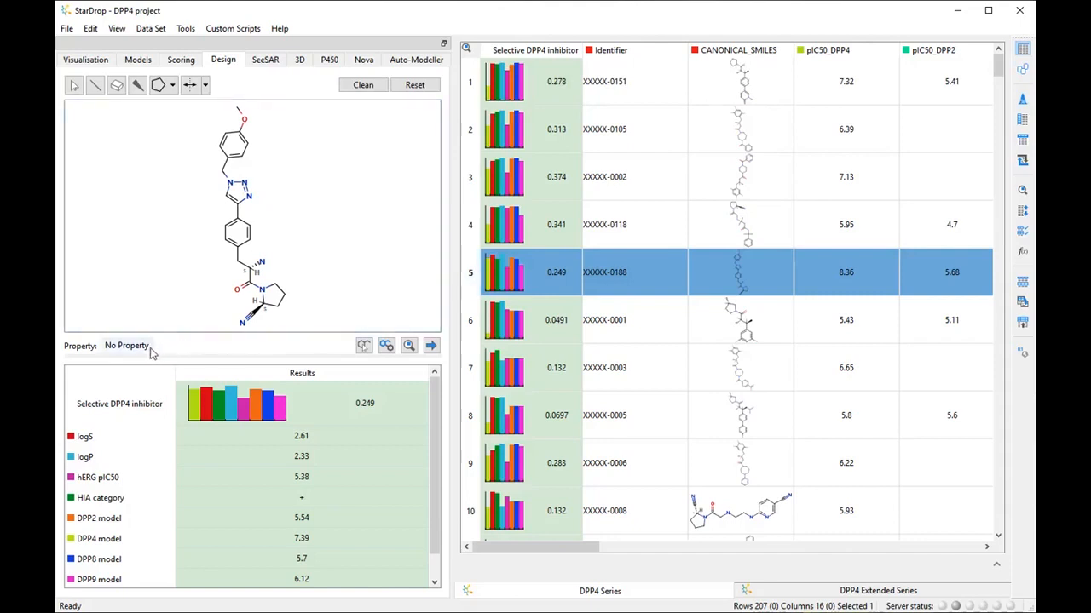
click(128, 346)
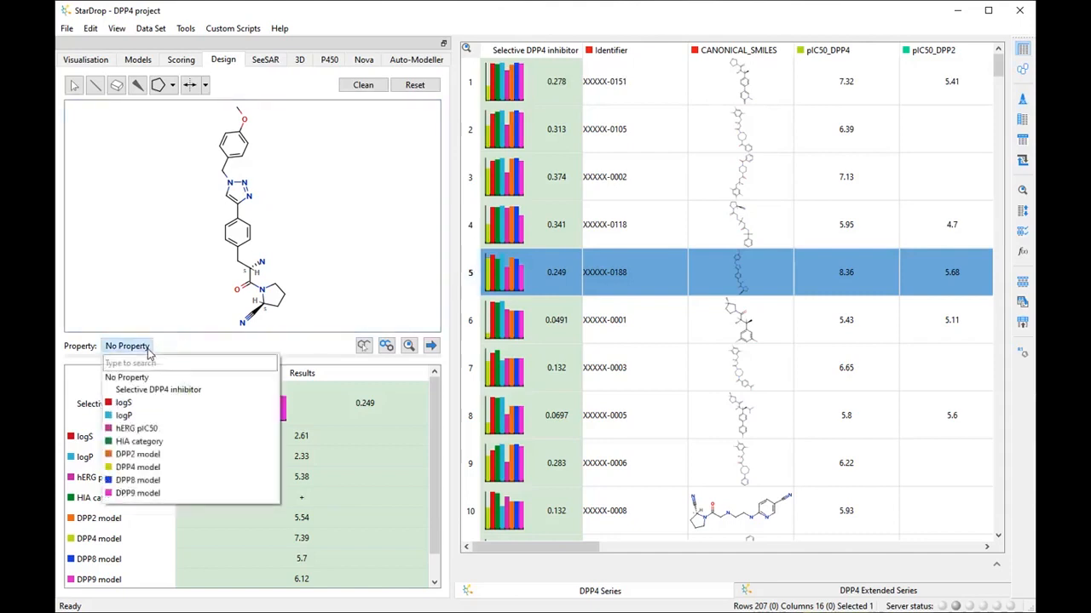
click(167, 428)
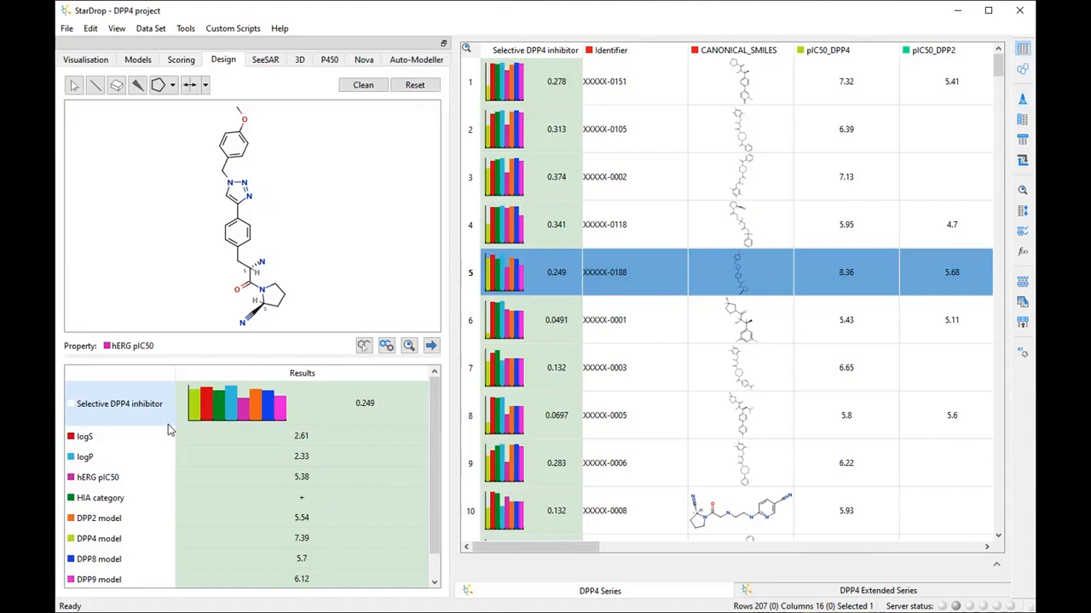
Step: Replace the selected methoxyphenyl group with the suggested methoxy-substituted five-membered ring and add the new compound to the data set
click(362, 345)
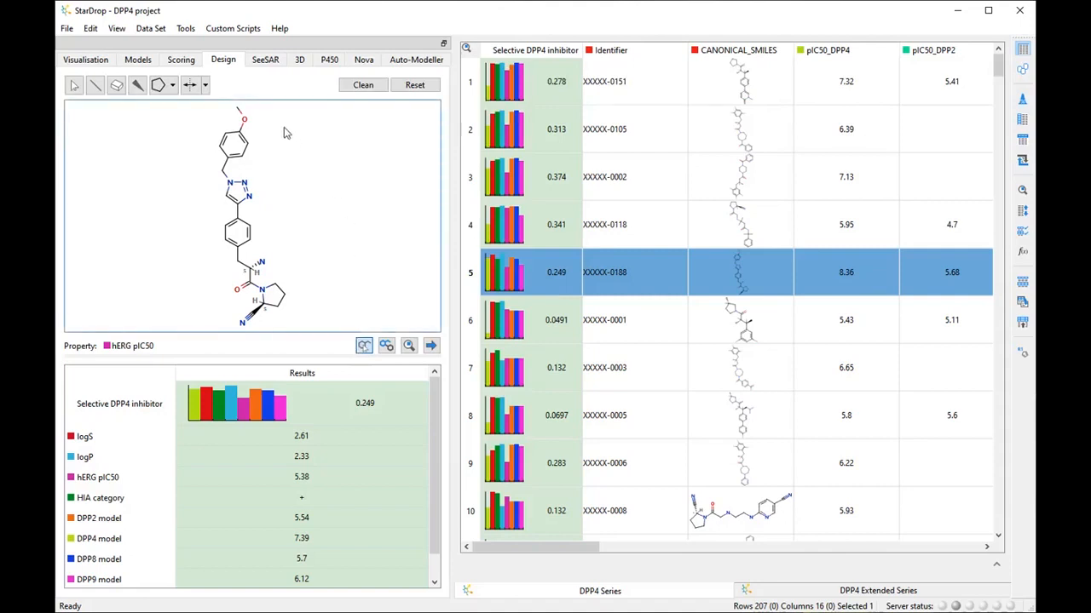
mouse_move(249, 108)
mouse_down()
mouse_move(214, 104)
mouse_move(202, 146)
mouse_move(217, 169)
mouse_move(252, 170)
mouse_move(285, 129)
mouse_up()
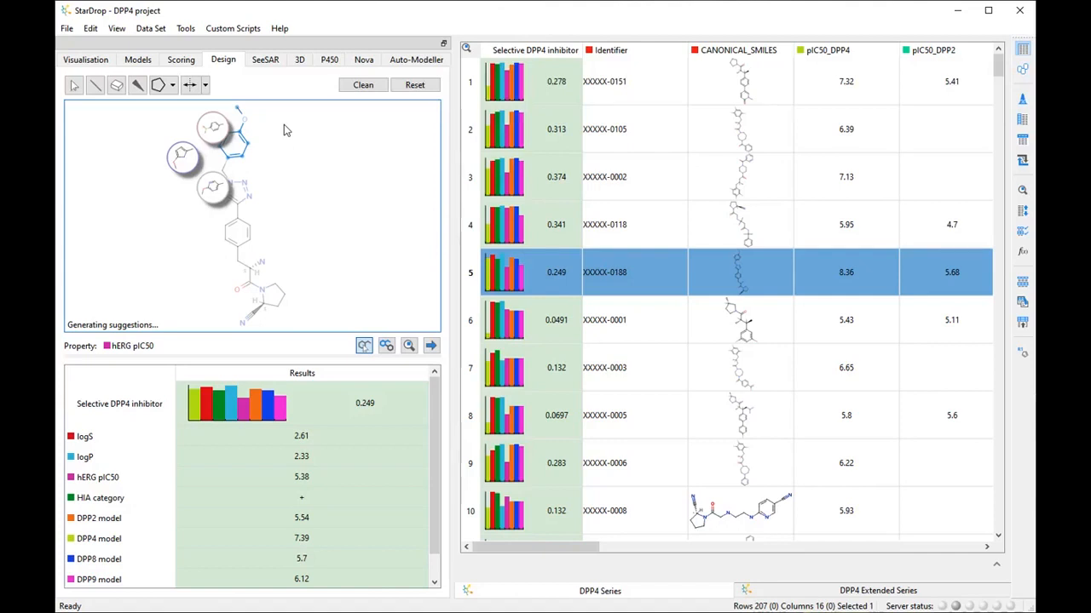
mouse_move(217, 192)
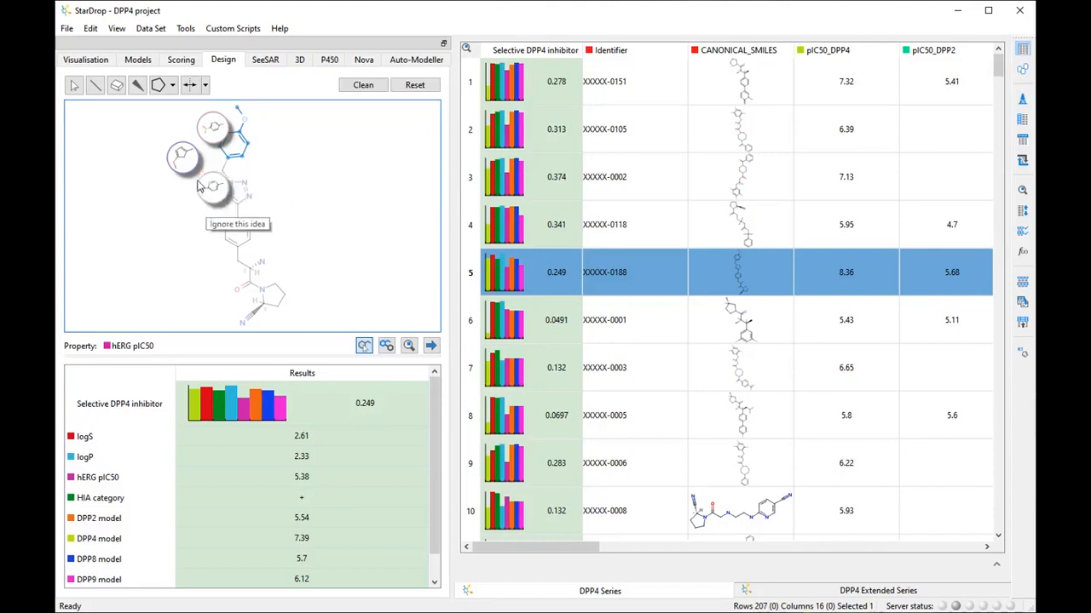
mouse_move(192, 170)
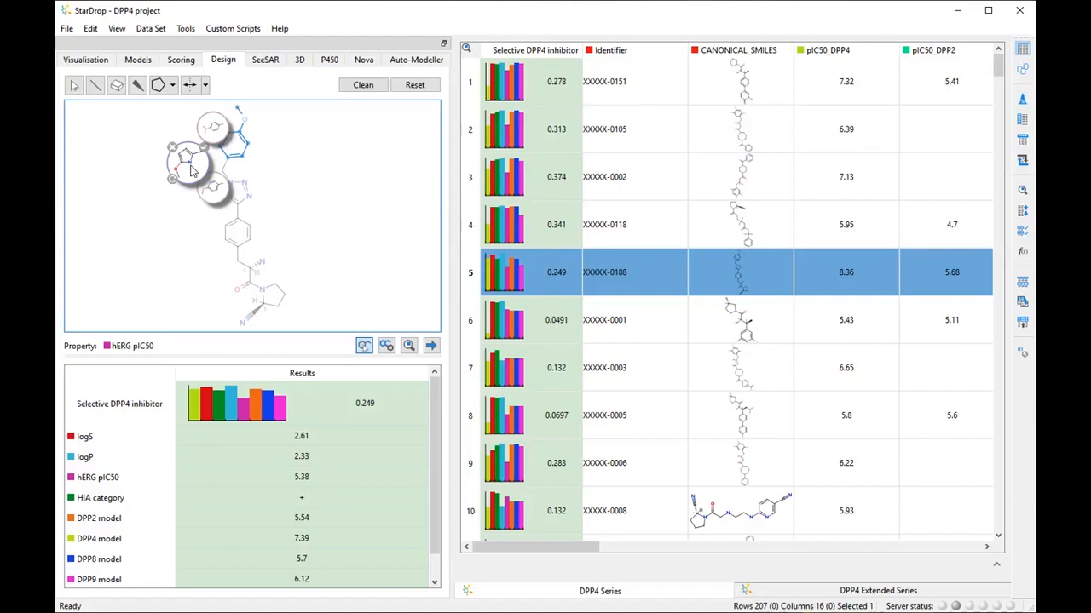
click(191, 169)
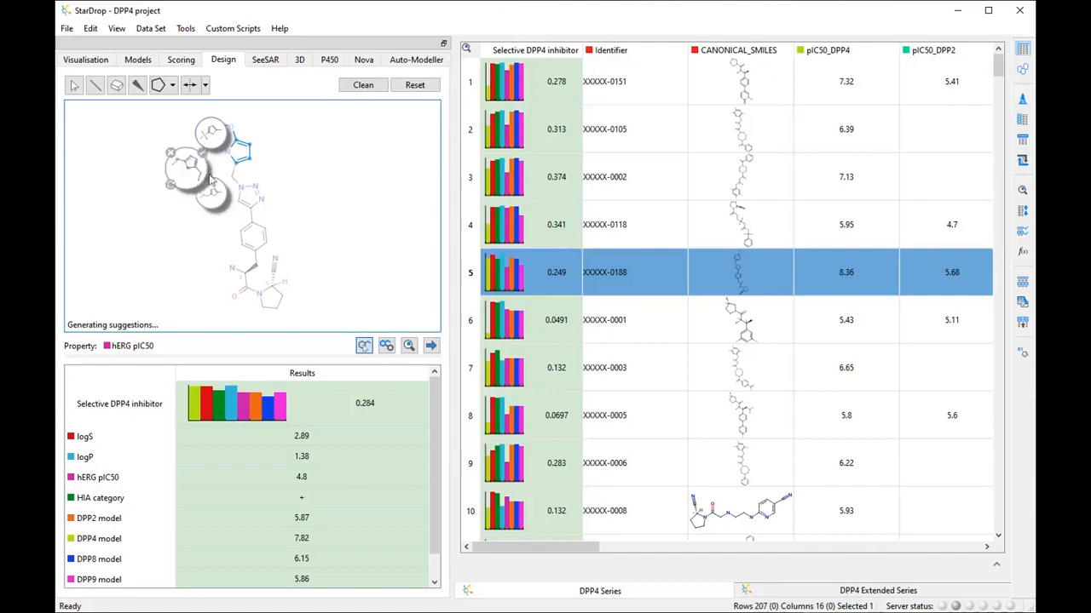
click(432, 345)
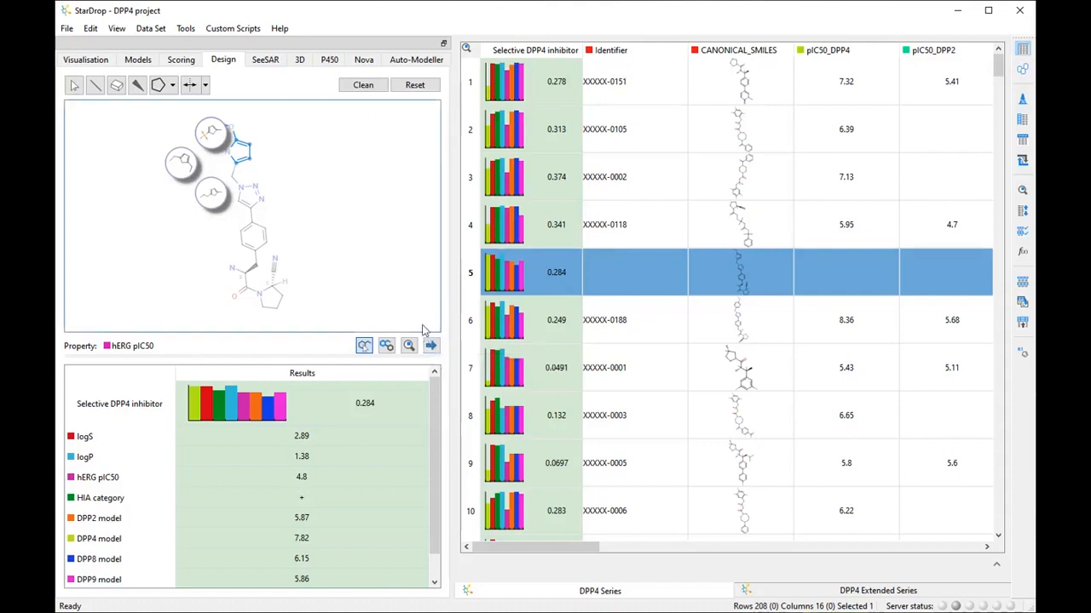
Step: Request replacement suggestions for the new compound's central phenyl ring
click(322, 232)
mouse_move(322, 232)
mouse_down()
mouse_move(240, 215)
mouse_move(227, 245)
mouse_move(238, 260)
mouse_move(262, 257)
mouse_move(297, 236)
mouse_move(294, 219)
mouse_up()
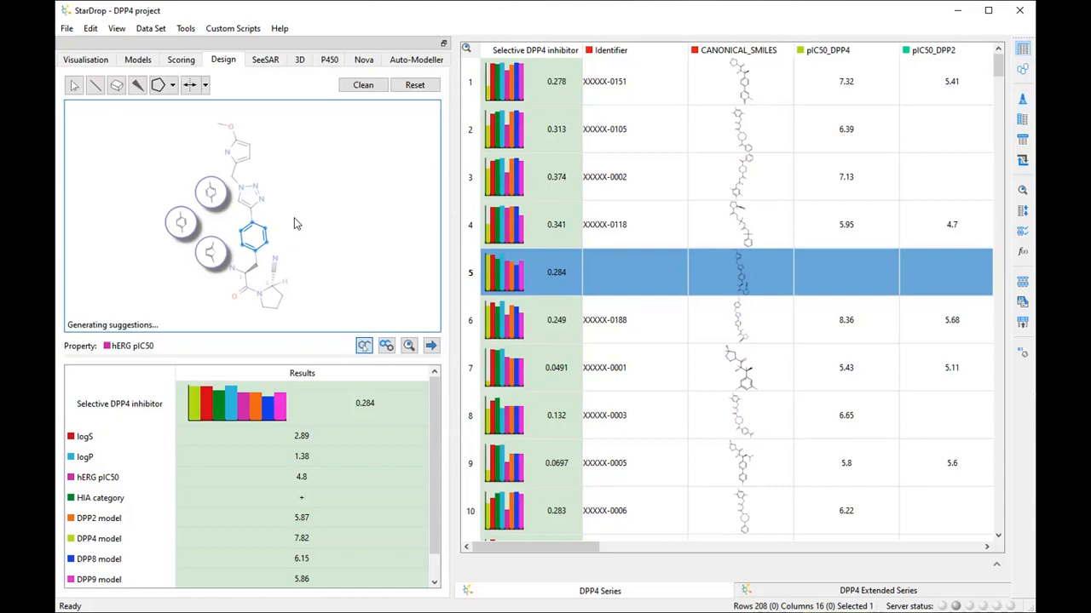
Step: Reload compound XXXXX-0188 into the designer and generate automatic replacement suggestions without selecting a region
click(466, 318)
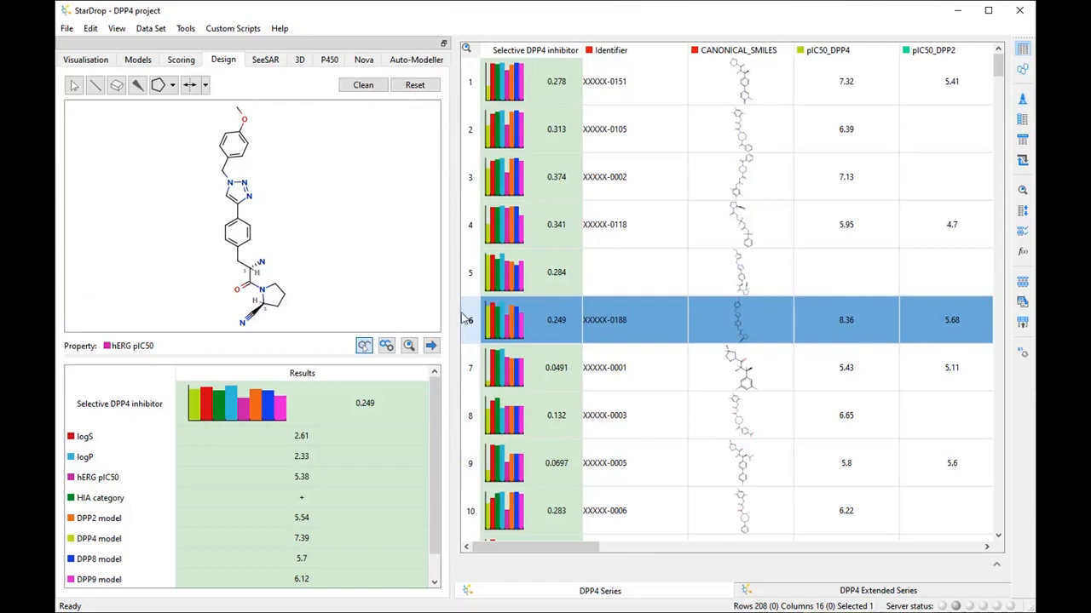
click(388, 348)
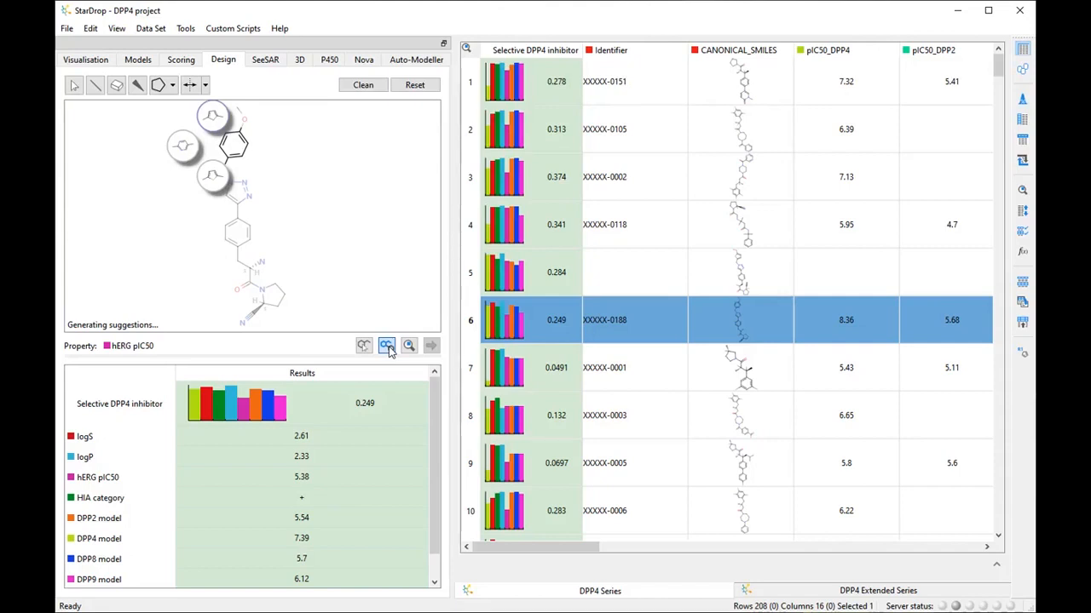
mouse_move(211, 186)
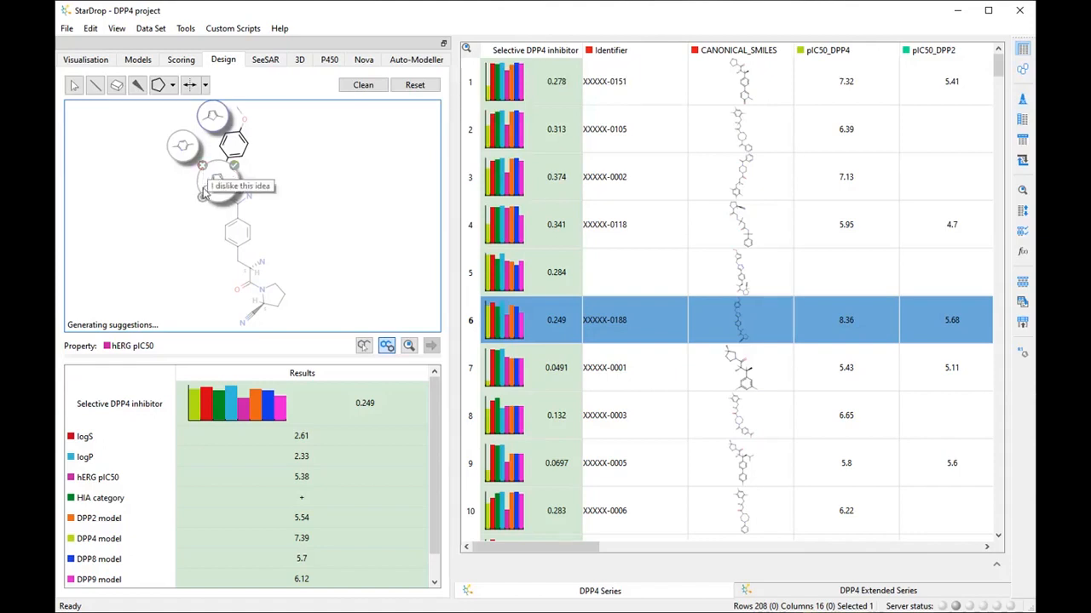
Step: Like the upper five-membered ring and the middle six-membered ring suggested as replacements for the methoxyphenyl ring
mouse_move(235, 115)
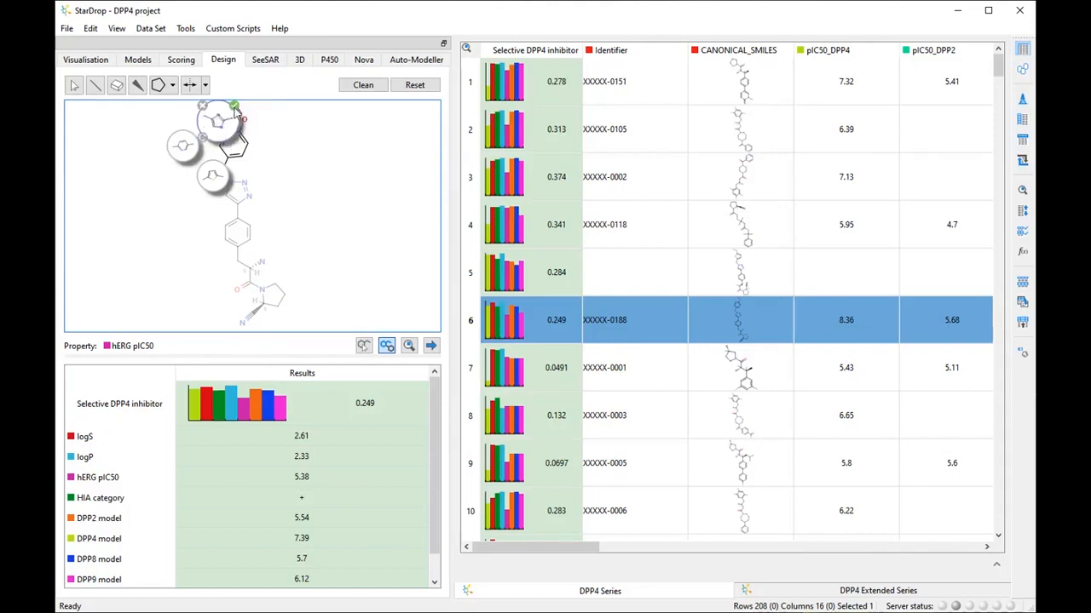
mouse_move(187, 159)
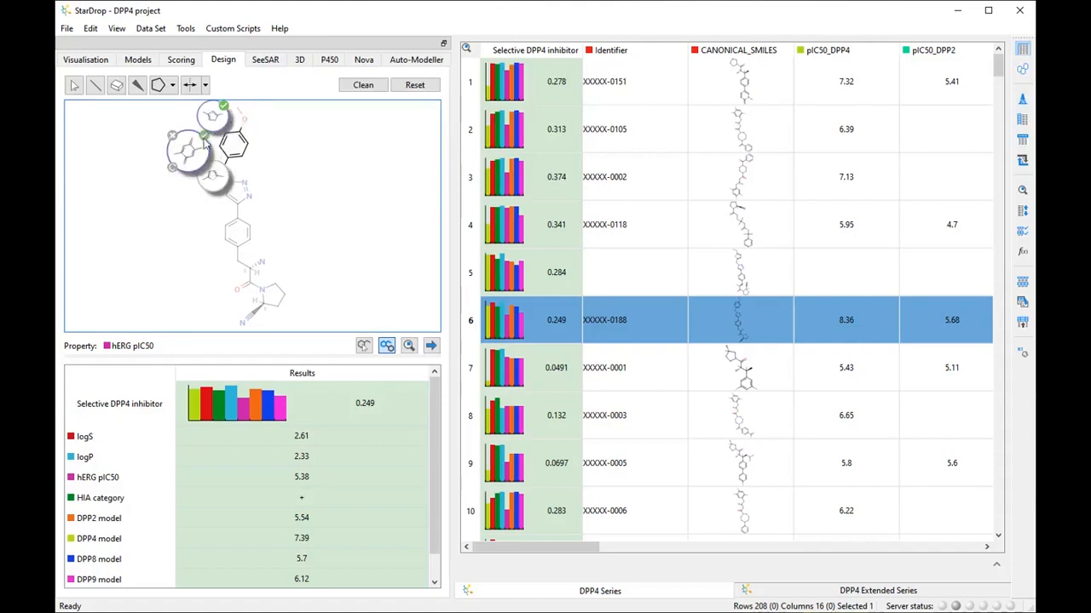
click(204, 137)
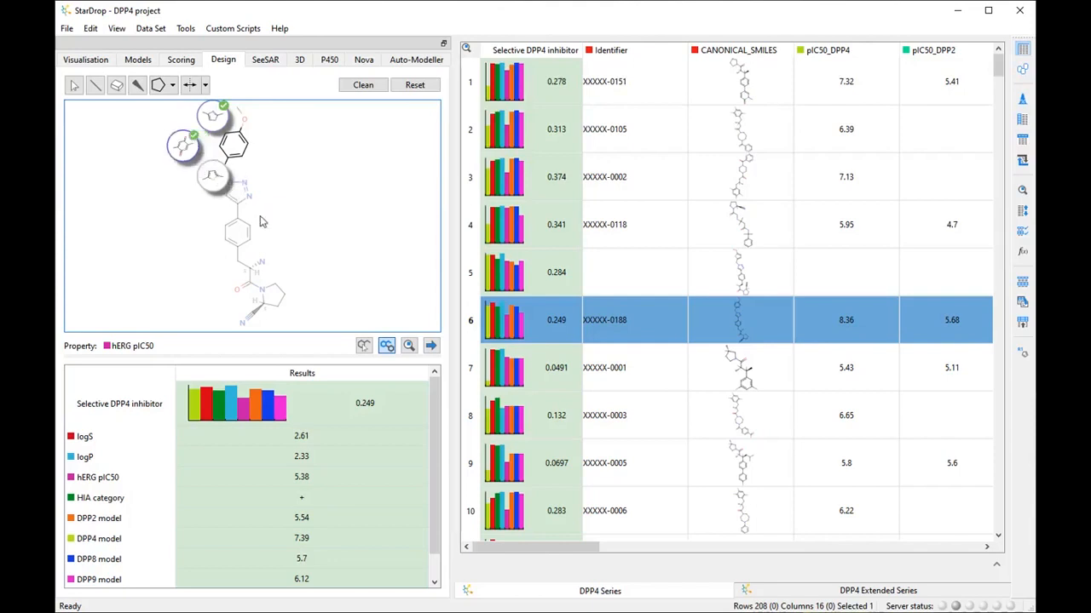
Step: Show the replacement suggestions for the central phenyl ring and like the upper and middle ones
click(244, 231)
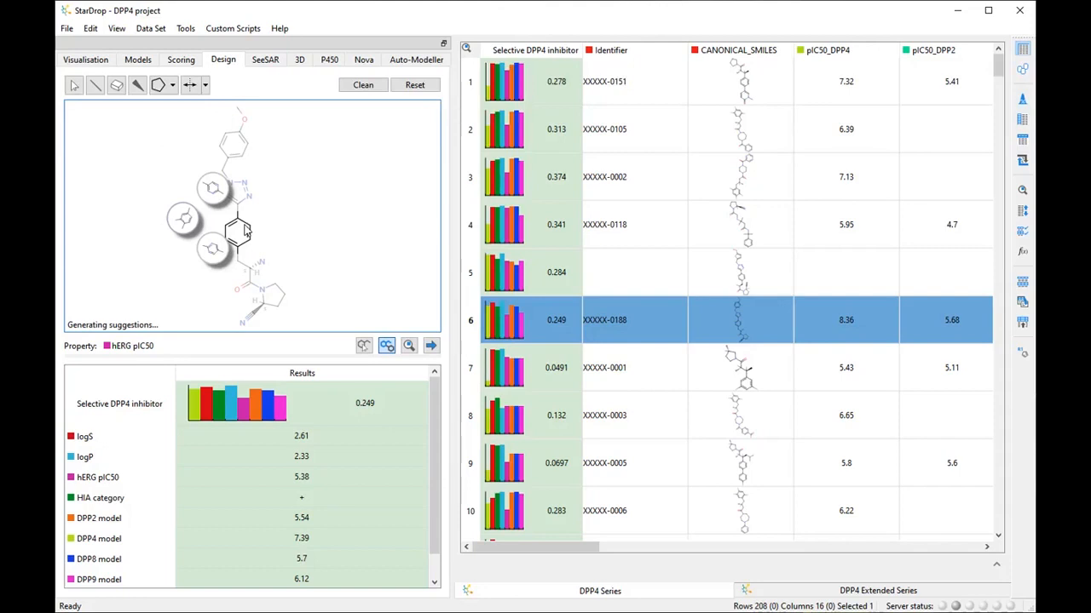
mouse_move(192, 223)
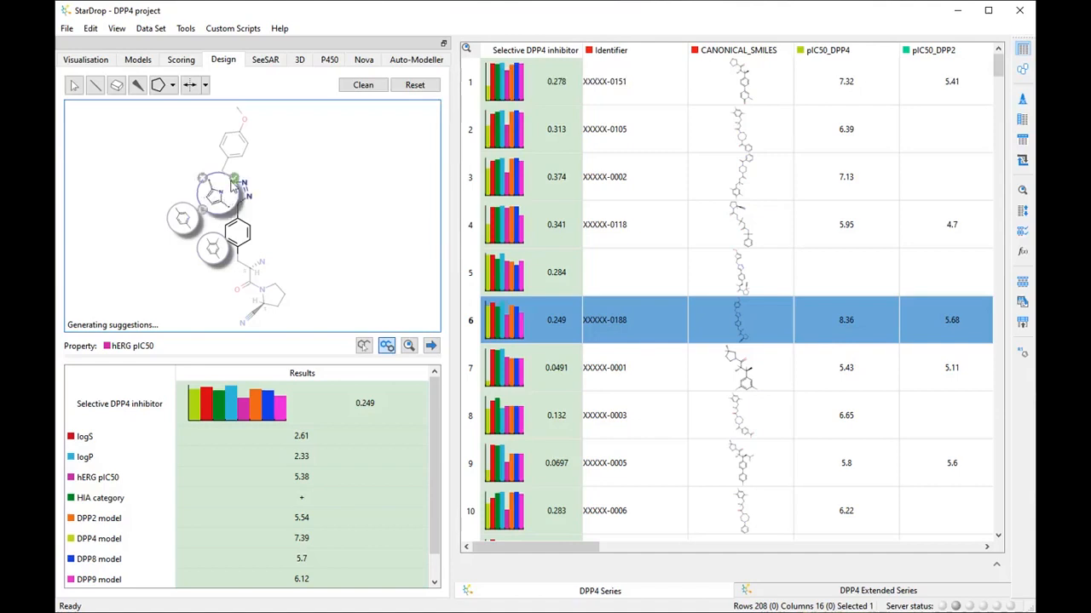
click(233, 183)
mouse_move(184, 222)
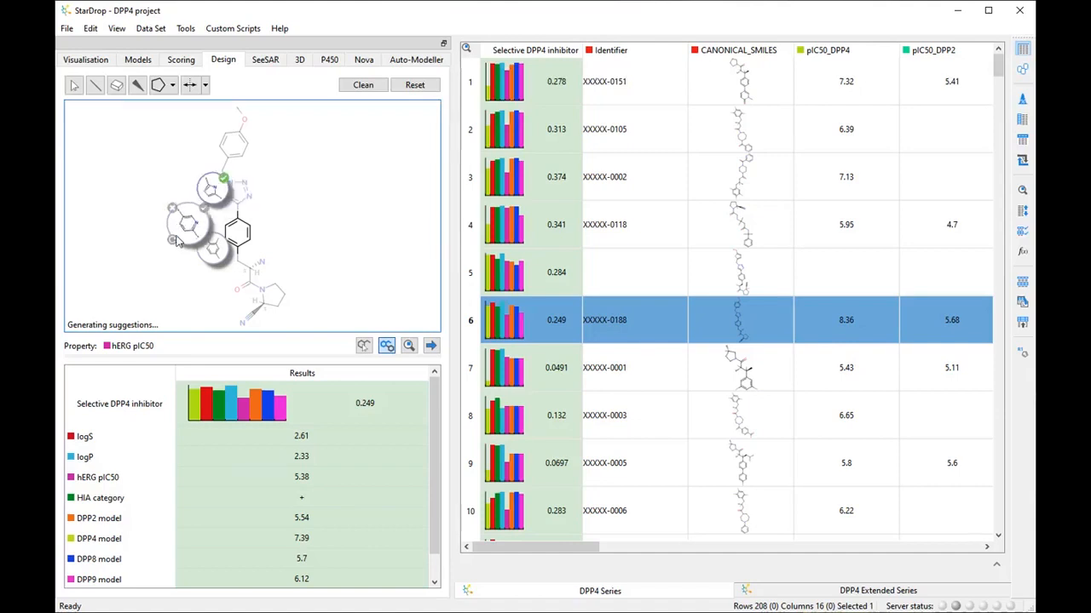
click(175, 240)
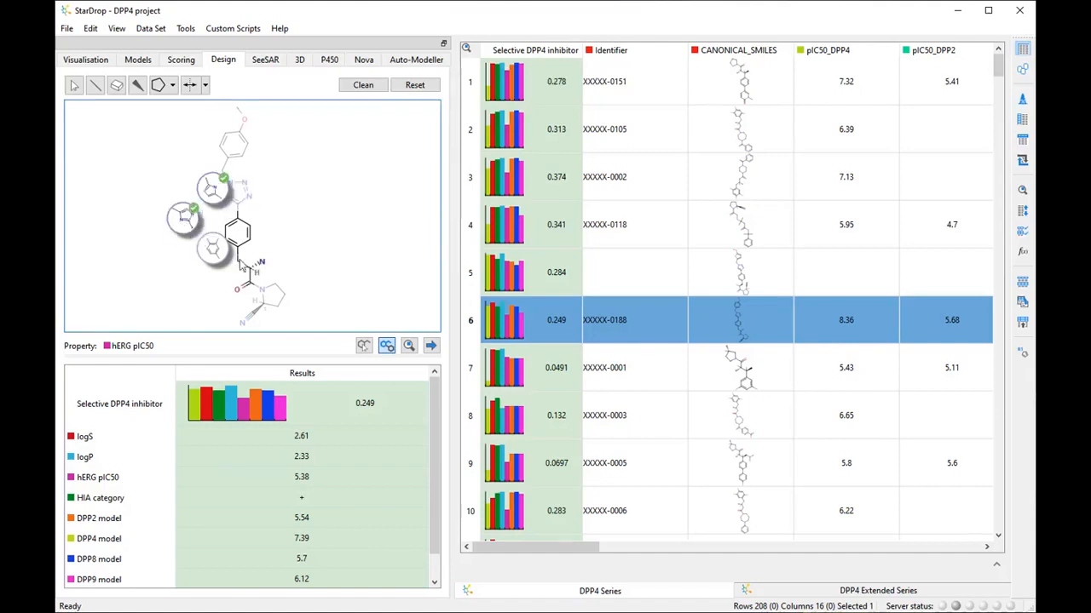
Step: Like the lowest replacement suggested for the nitrile-bearing pyrrolidine ring and add the compounds built from the liked ideas to the data set
click(284, 298)
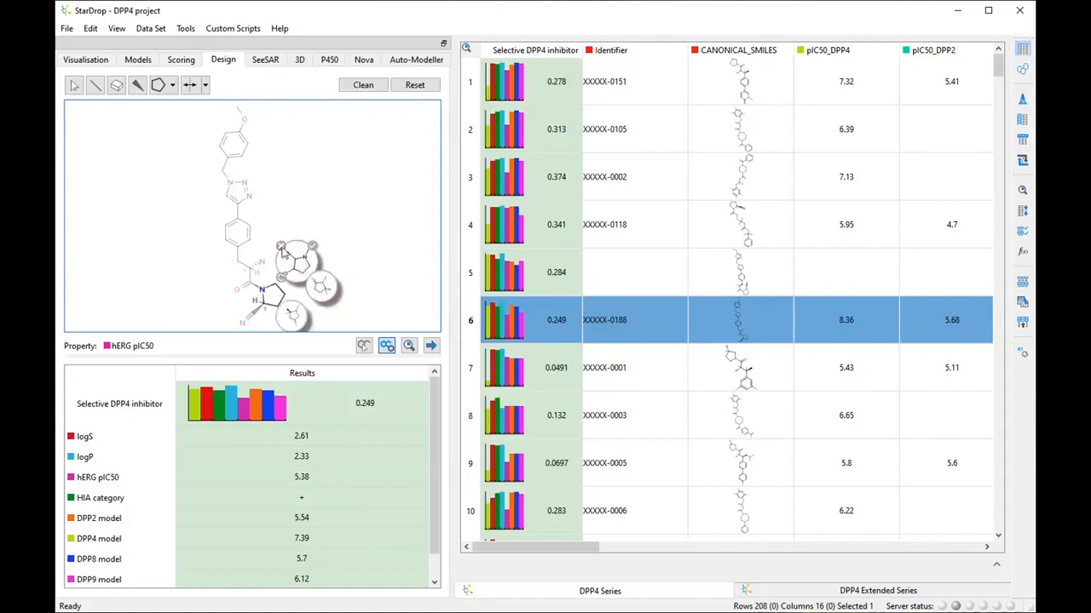
click(292, 315)
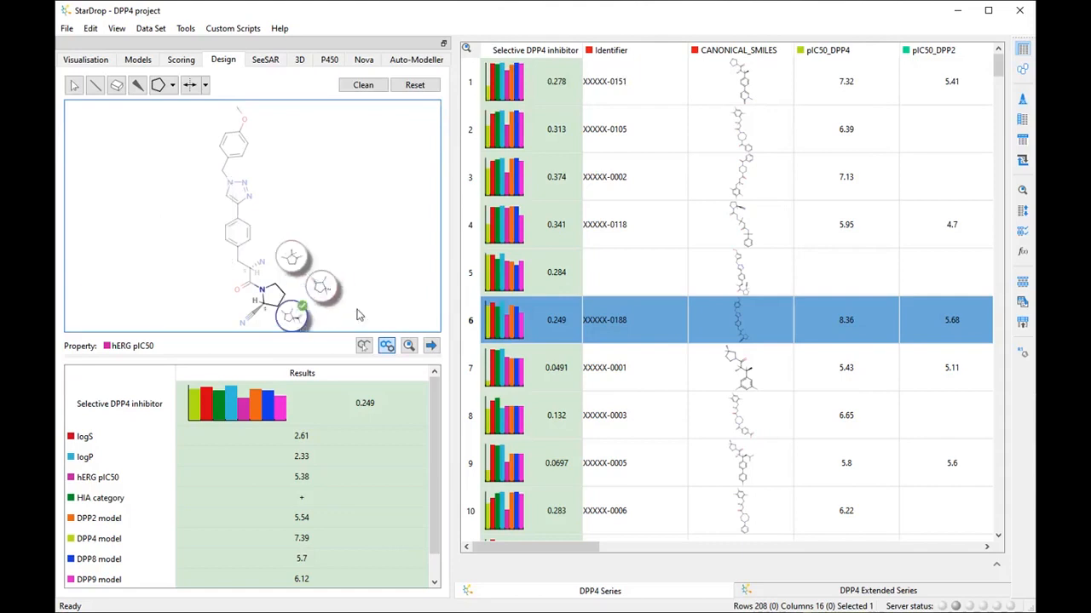
click(431, 345)
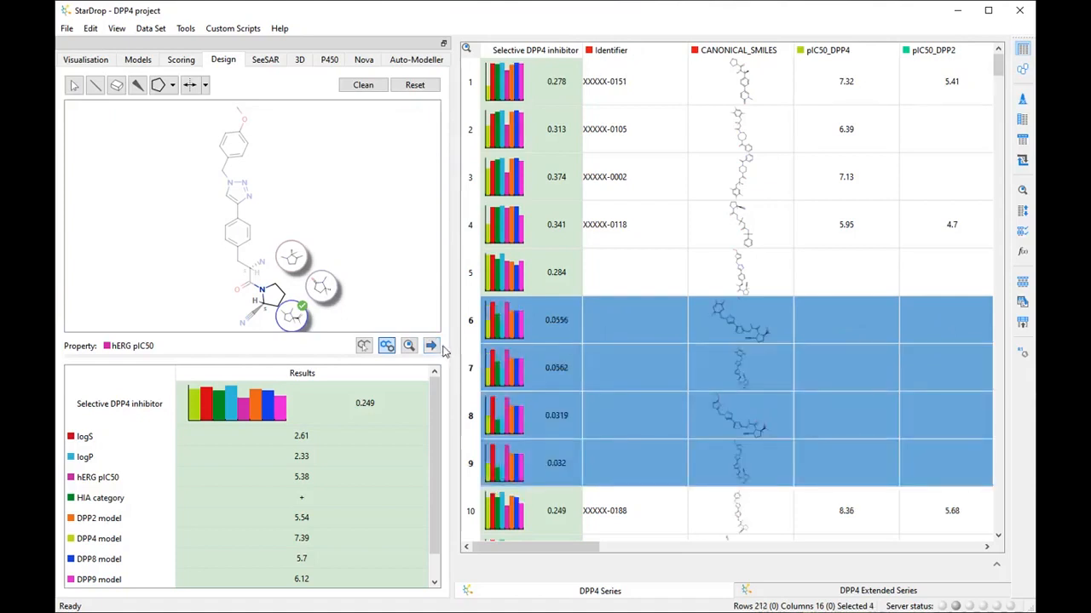